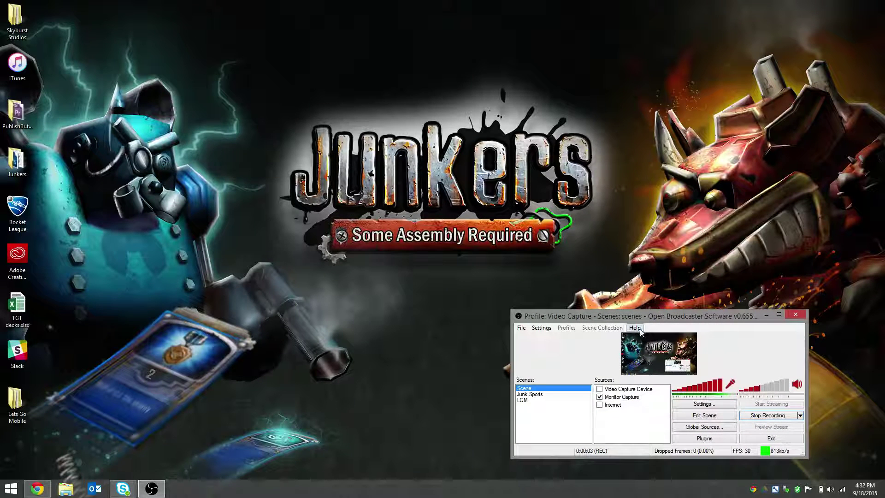
Bring the JIRA browser forward, then open and scroll through the Skyburst Studios agile board.
{"action": "left_click", "coordinate": [138, 340]}
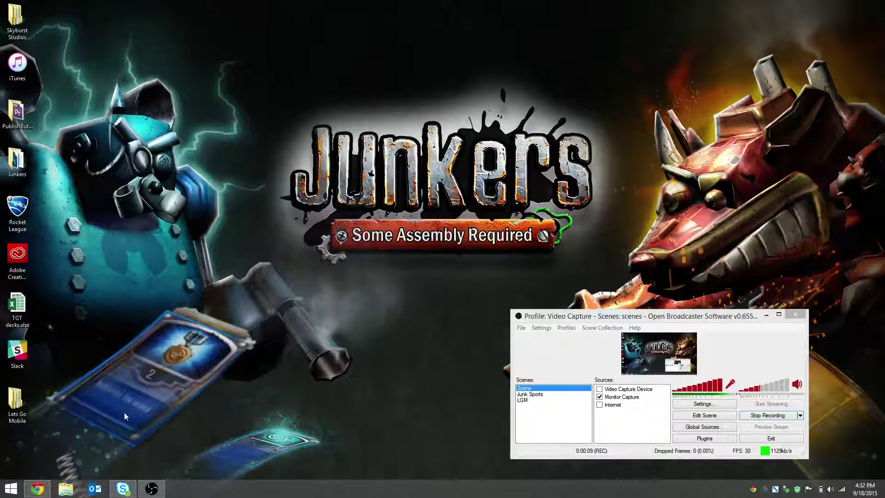
{"action": "left_click", "coordinate": [37, 490]}
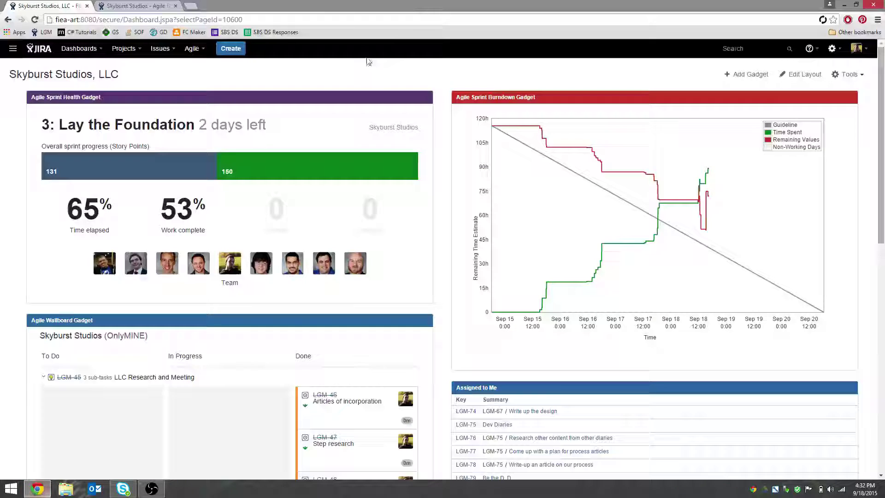
{"action": "left_click", "coordinate": [192, 49]}
{"action": "left_click", "coordinate": [215, 82]}
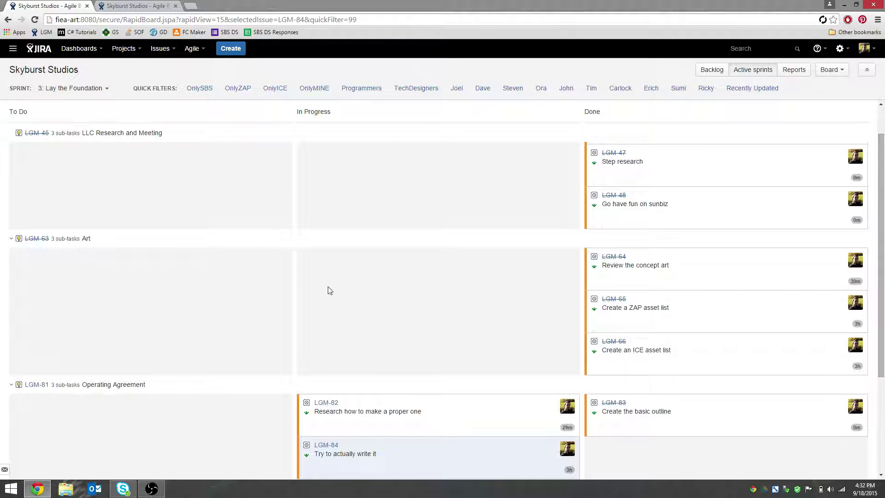
{"action": "scroll", "coordinate": [304, 169], "scroll_direction": "down", "scroll_amount": 2}
{"action": "scroll", "coordinate": [322, 166], "scroll_direction": "up", "scroll_amount": 1}
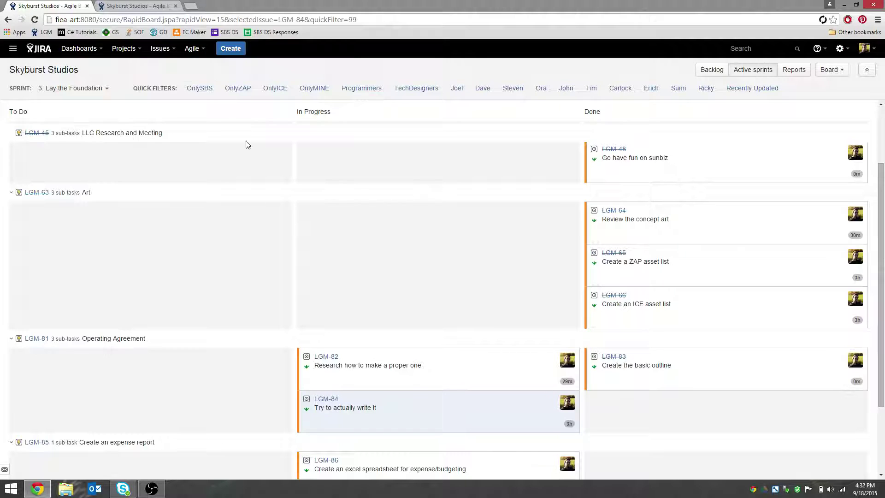
Open the Dashboards list to head back to the Skyburst Studios, LLC dashboard.
{"action": "left_click", "coordinate": [101, 52]}
{"action": "left_click", "coordinate": [103, 53]}
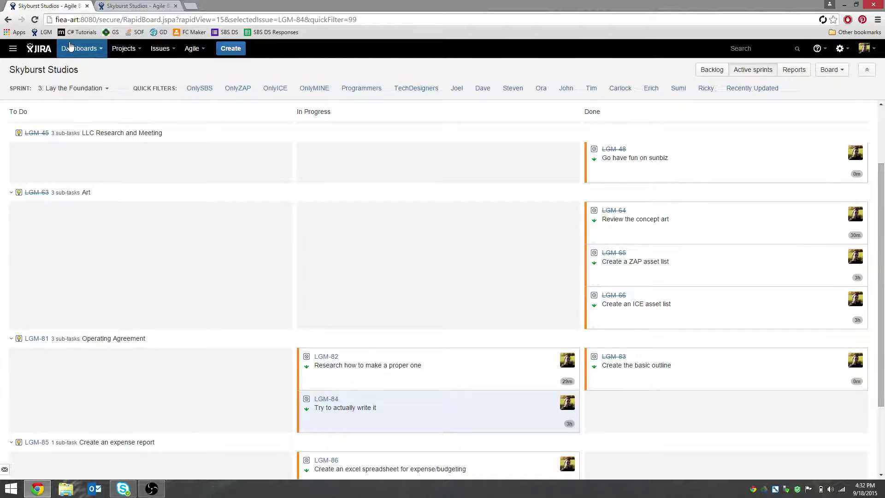
{"action": "left_click", "coordinate": [104, 54]}
{"action": "left_click", "coordinate": [101, 65]}
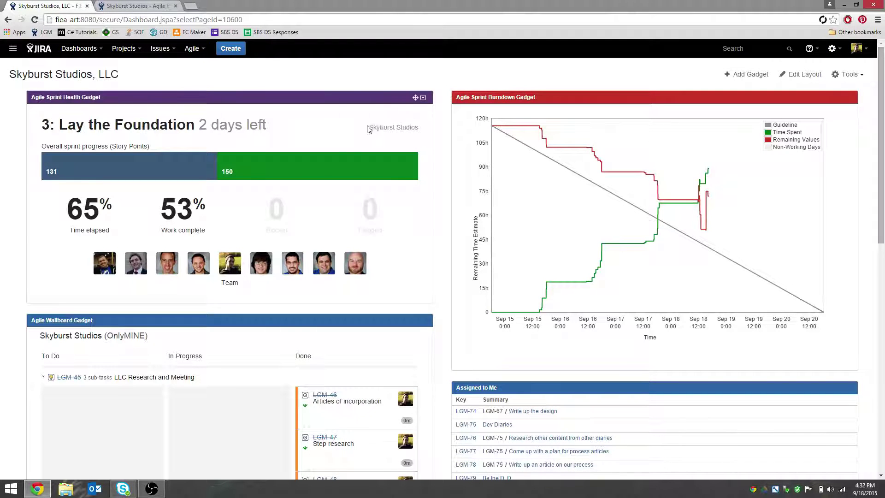
{"action": "scroll", "coordinate": [361, 171], "scroll_direction": "down", "scroll_amount": 3}
{"action": "scroll", "coordinate": [361, 171], "scroll_direction": "up", "scroll_amount": 3}
{"action": "scroll", "coordinate": [686, 249], "scroll_direction": "down", "scroll_amount": 4}
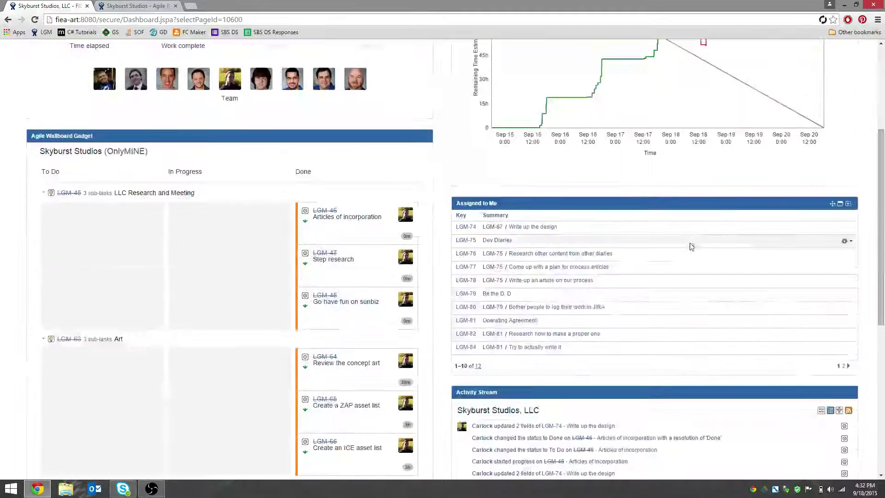
{"action": "scroll", "coordinate": [686, 249], "scroll_direction": "up", "scroll_amount": 5}
{"action": "left_click_drag", "start_coordinate": [121, 75], "coordinate": [17, 75]}
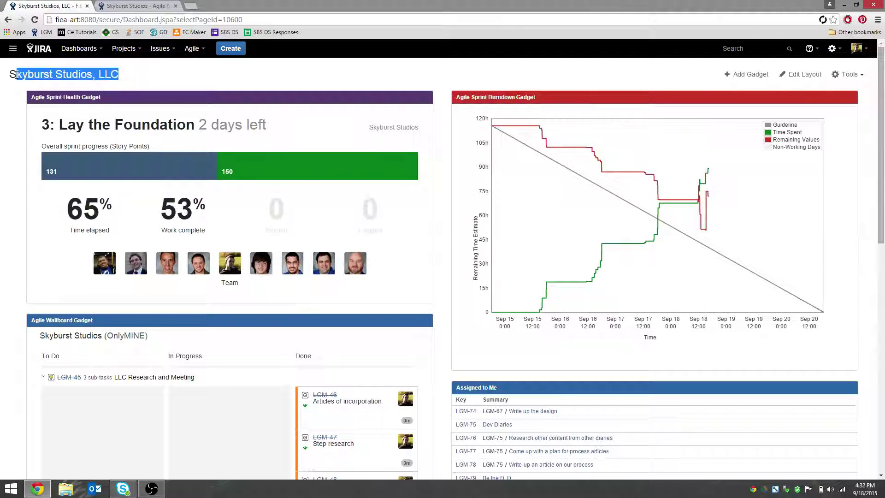
{"action": "left_click", "coordinate": [80, 49]}
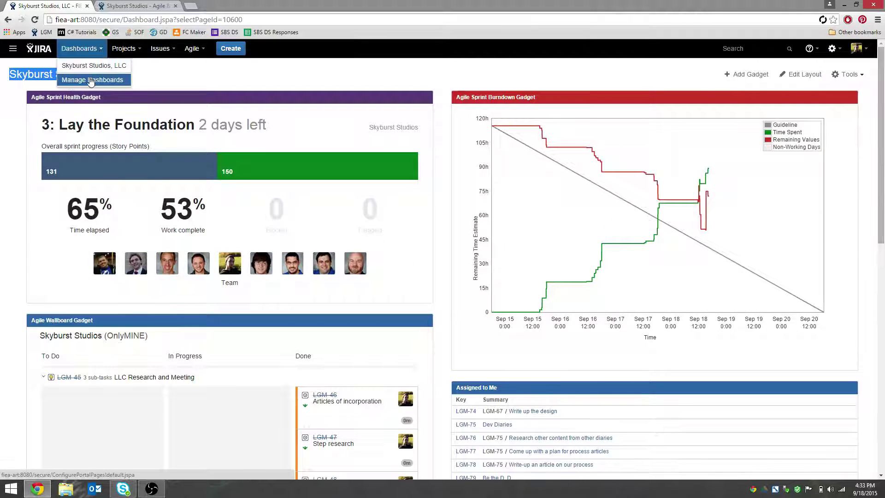
{"action": "left_click", "coordinate": [144, 89]}
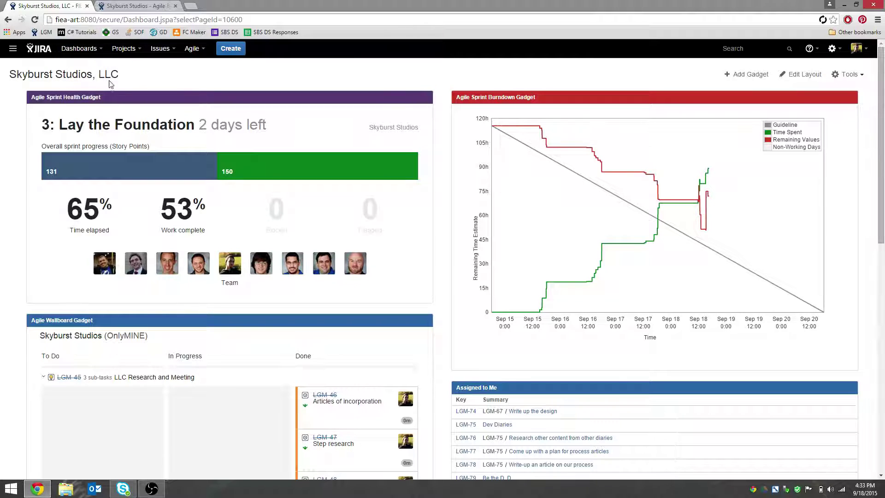
{"action": "left_click_drag", "start_coordinate": [97, 94], "coordinate": [112, 79]}
{"action": "left_click", "coordinate": [110, 96]}
{"action": "scroll", "coordinate": [577, 98], "scroll_direction": "down", "scroll_amount": 6}
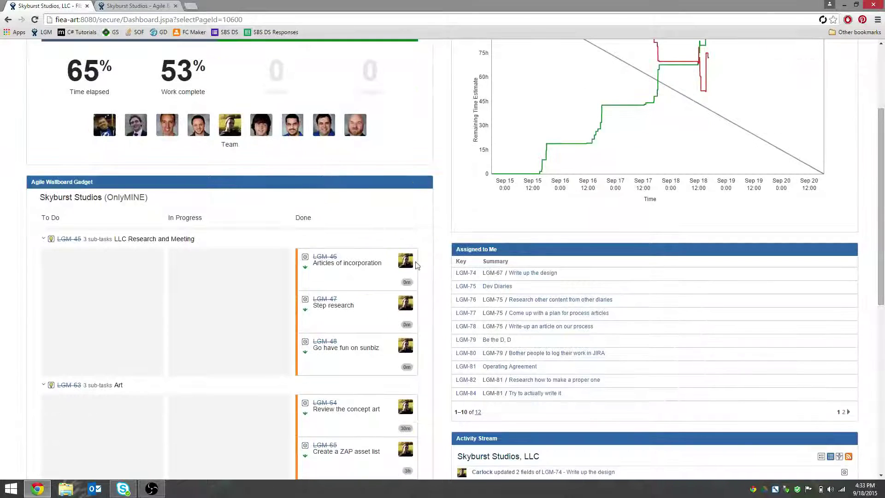
{"action": "scroll", "coordinate": [555, 258], "scroll_direction": "down", "scroll_amount": 1}
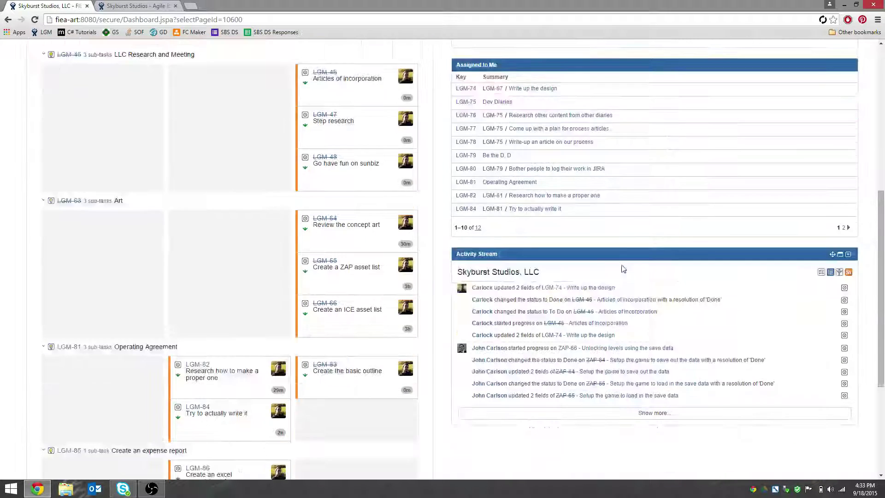
{"action": "scroll", "coordinate": [623, 272], "scroll_direction": "up", "scroll_amount": 7}
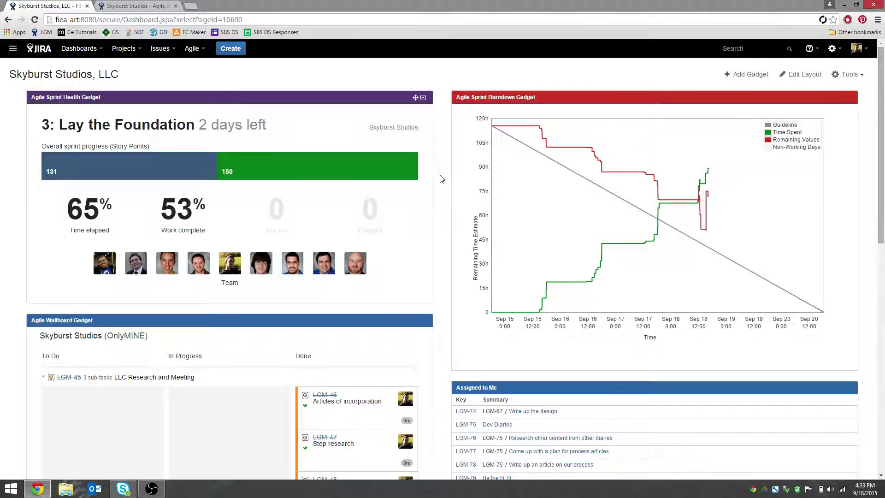
{"action": "scroll", "coordinate": [634, 227], "scroll_direction": "down", "scroll_amount": 1}
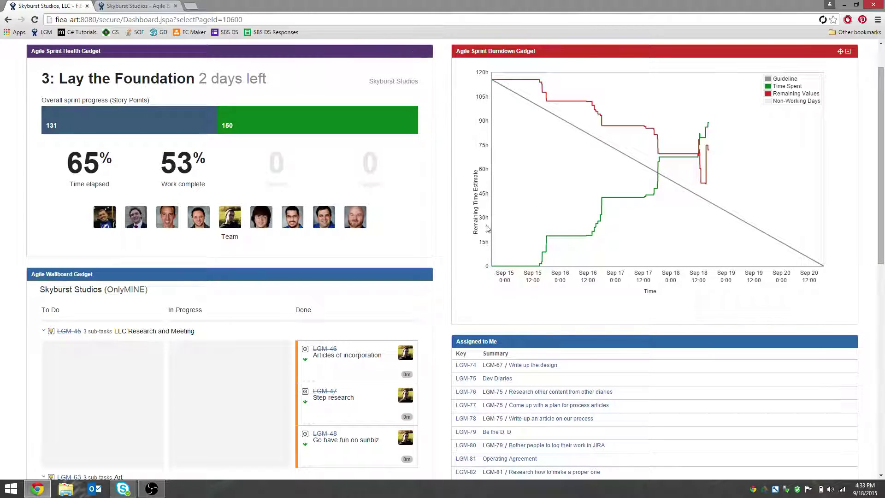
{"action": "scroll", "coordinate": [485, 217], "scroll_direction": "up", "scroll_amount": 1}
{"action": "scroll", "coordinate": [490, 225], "scroll_direction": "down", "scroll_amount": 5}
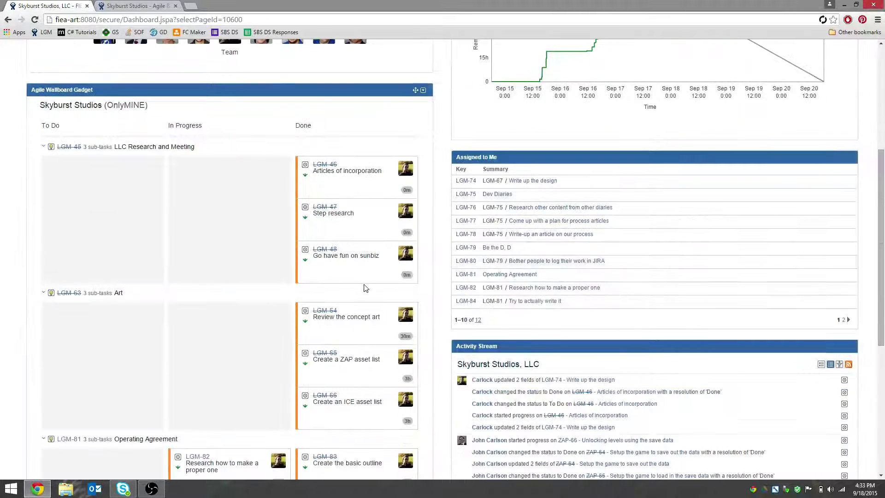
{"action": "scroll", "coordinate": [368, 288], "scroll_direction": "up", "scroll_amount": 5}
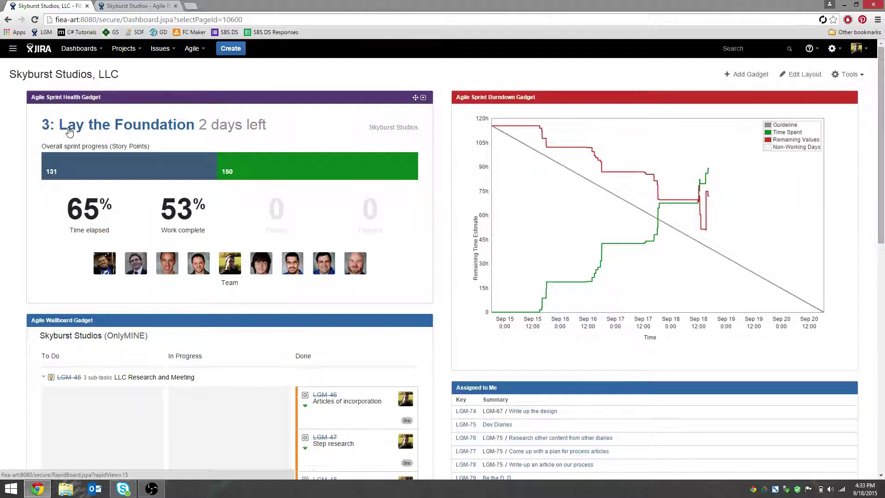
{"action": "left_click_drag", "start_coordinate": [199, 125], "coordinate": [253, 126]}
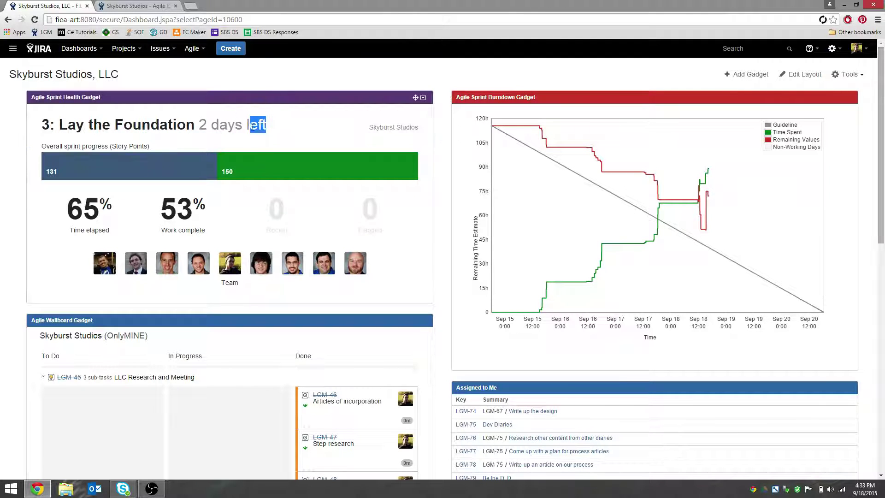
{"action": "left_click", "coordinate": [211, 136]}
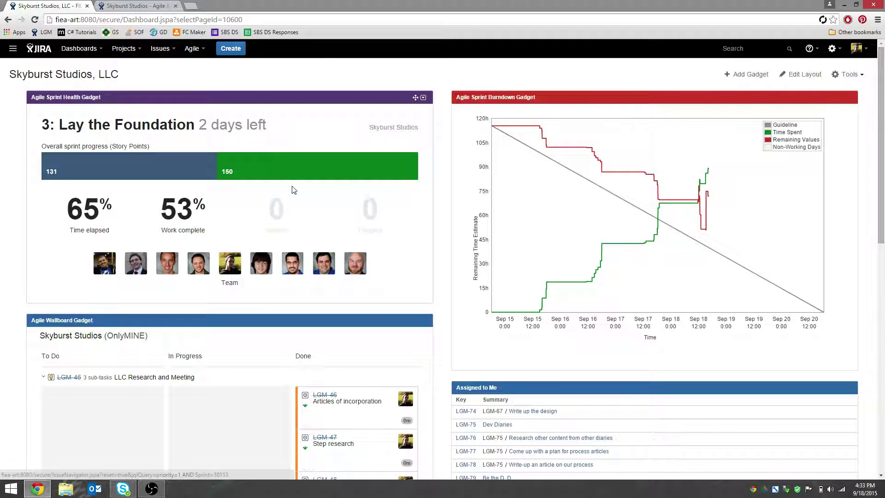
{"action": "scroll", "coordinate": [293, 185], "scroll_direction": "down", "scroll_amount": 3}
{"action": "scroll", "coordinate": [293, 183], "scroll_direction": "up", "scroll_amount": 1}
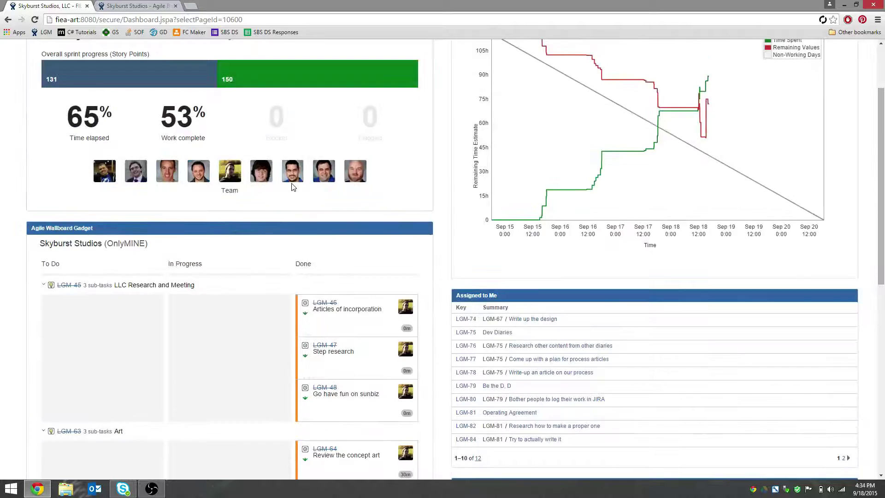
{"action": "scroll", "coordinate": [293, 186], "scroll_direction": "up", "scroll_amount": 1}
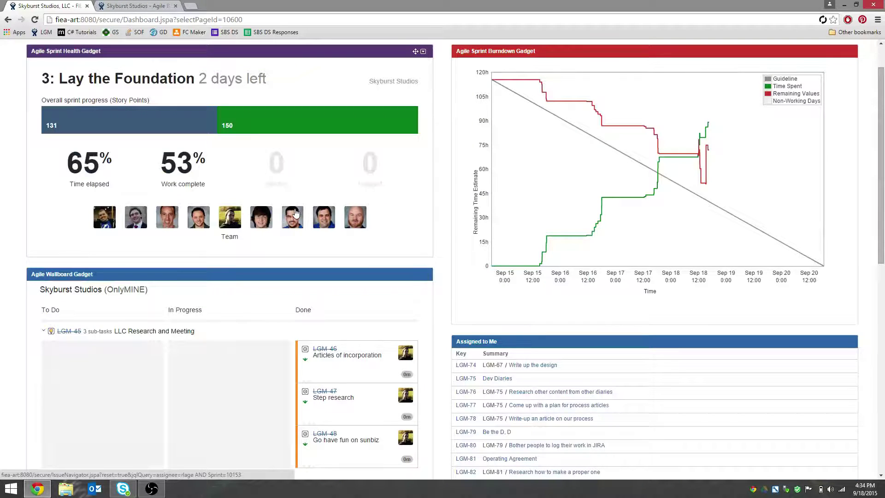
{"action": "scroll", "coordinate": [285, 218], "scroll_direction": "down", "scroll_amount": 2}
{"action": "scroll", "coordinate": [295, 203], "scroll_direction": "up", "scroll_amount": 2}
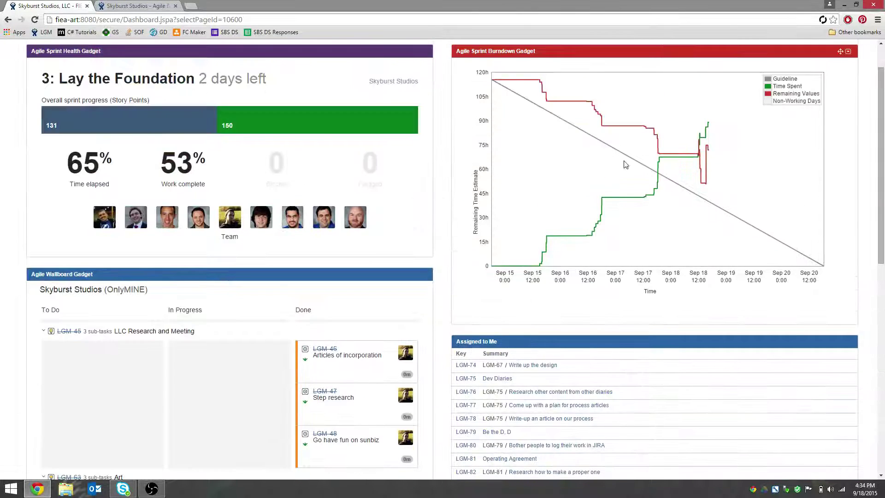
{"action": "scroll", "coordinate": [721, 211], "scroll_direction": "up", "scroll_amount": 1}
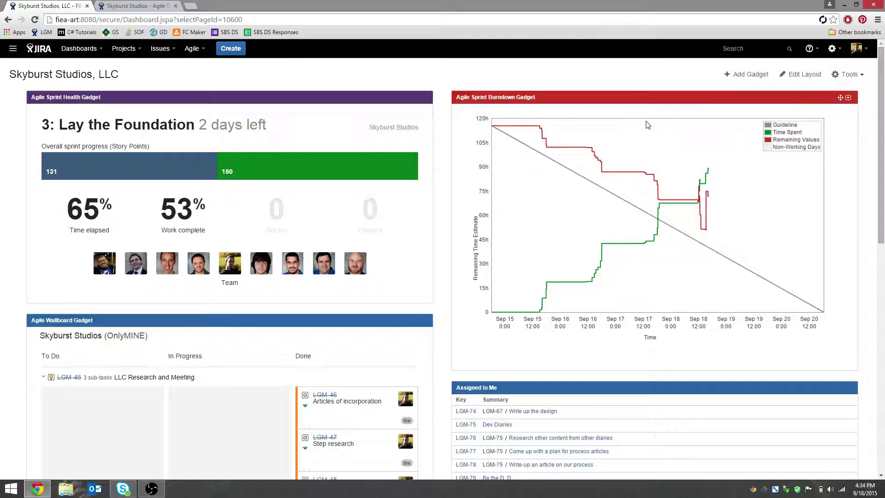
{"action": "scroll", "coordinate": [620, 220], "scroll_direction": "down", "scroll_amount": 5}
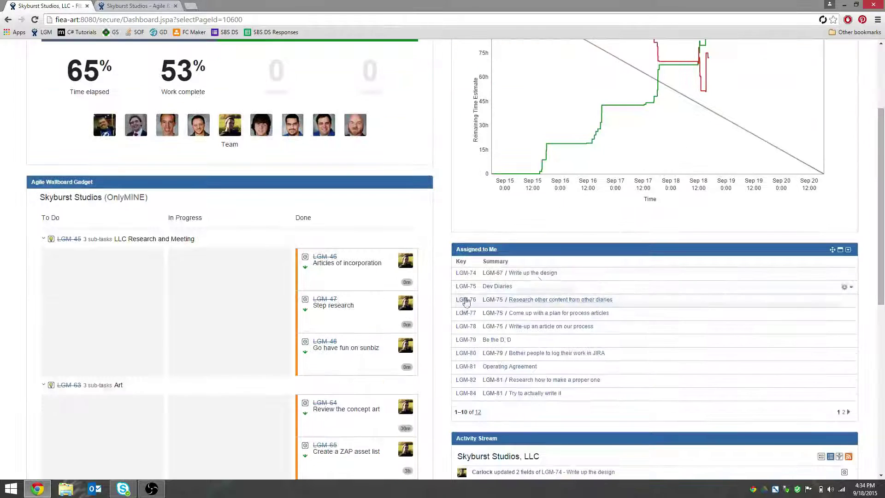
{"action": "scroll", "coordinate": [561, 345], "scroll_direction": "up", "scroll_amount": 3}
{"action": "scroll", "coordinate": [561, 344], "scroll_direction": "up", "scroll_amount": 2}
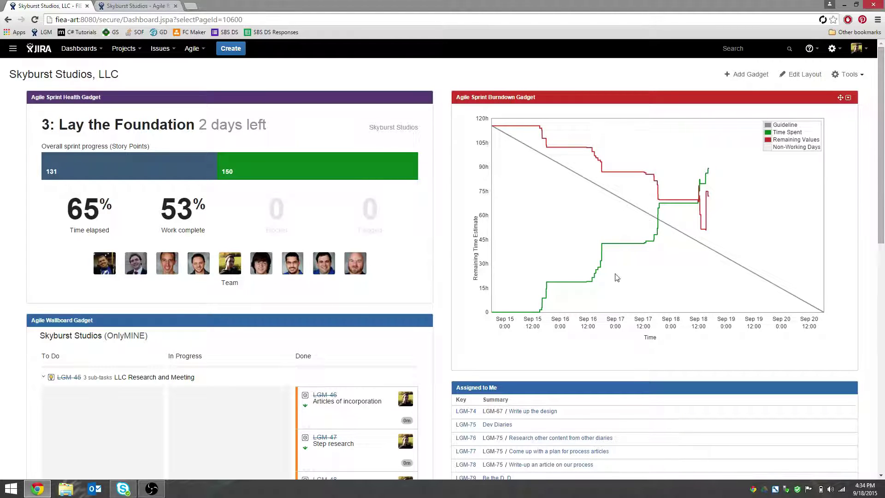
{"action": "scroll", "coordinate": [566, 269], "scroll_direction": "down", "scroll_amount": 1}
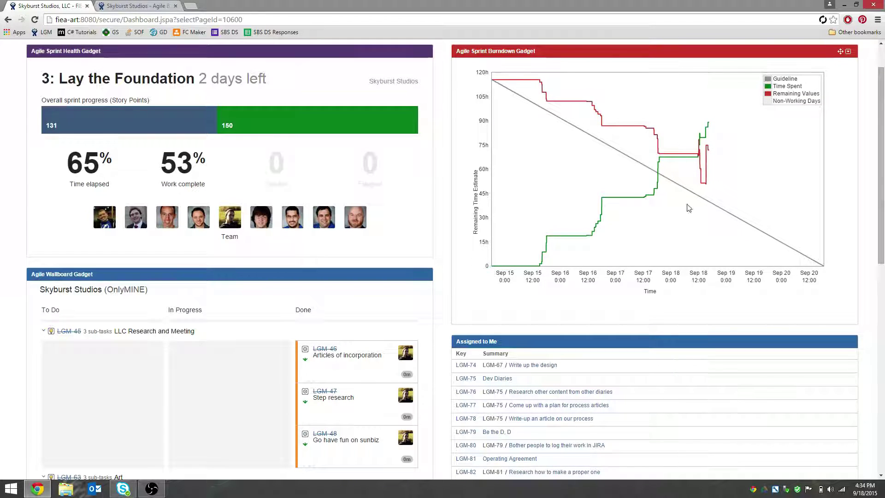
{"action": "scroll", "coordinate": [600, 134], "scroll_direction": "up", "scroll_amount": 1}
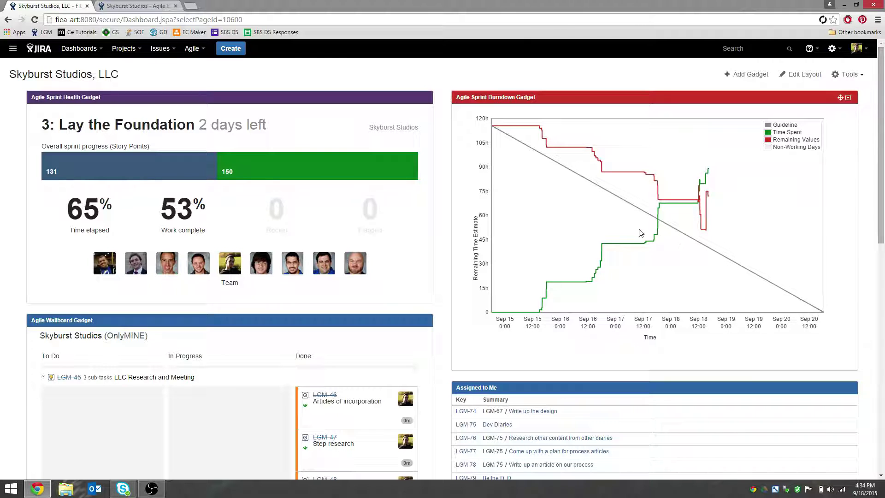
{"action": "scroll", "coordinate": [639, 236], "scroll_direction": "down", "scroll_amount": 1}
{"action": "scroll", "coordinate": [641, 237], "scroll_direction": "down", "scroll_amount": 1}
{"action": "scroll", "coordinate": [643, 240], "scroll_direction": "up", "scroll_amount": 1}
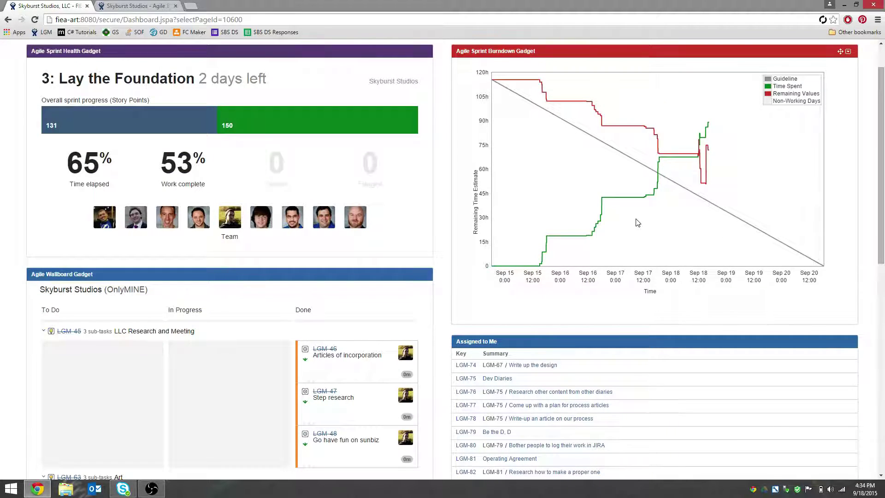
Open LGM-46 Articles of incorporation from the wallboard in a new tab beside the dashboard.
{"action": "scroll", "coordinate": [637, 223], "scroll_direction": "down", "scroll_amount": 3}
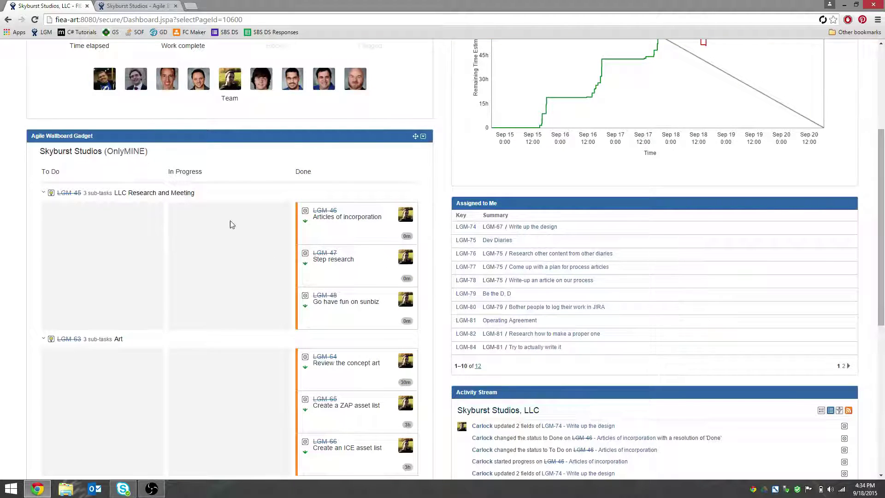
{"action": "scroll", "coordinate": [207, 185], "scroll_direction": "down", "scroll_amount": 1}
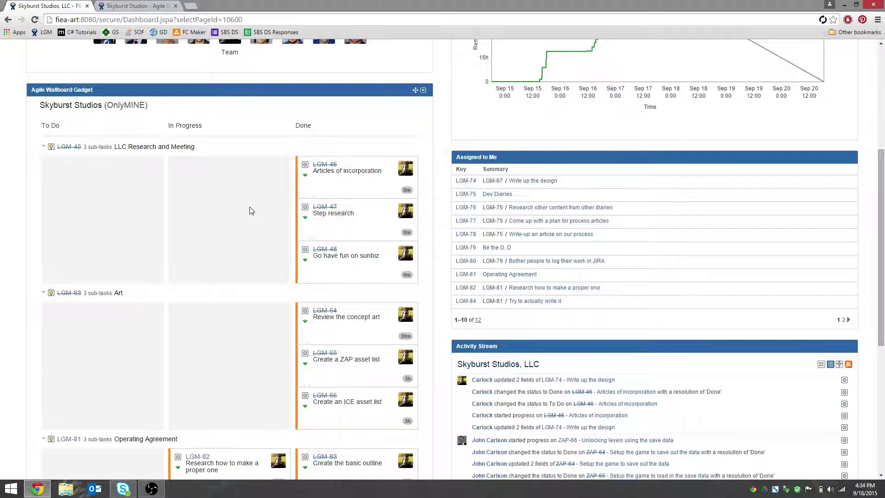
{"action": "scroll", "coordinate": [249, 210], "scroll_direction": "up", "scroll_amount": 1}
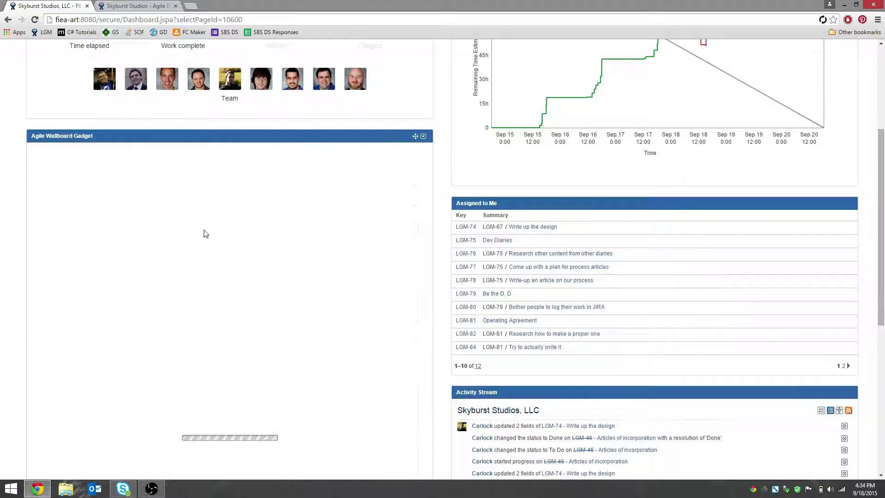
{"action": "scroll", "coordinate": [255, 217], "scroll_direction": "down", "scroll_amount": 1}
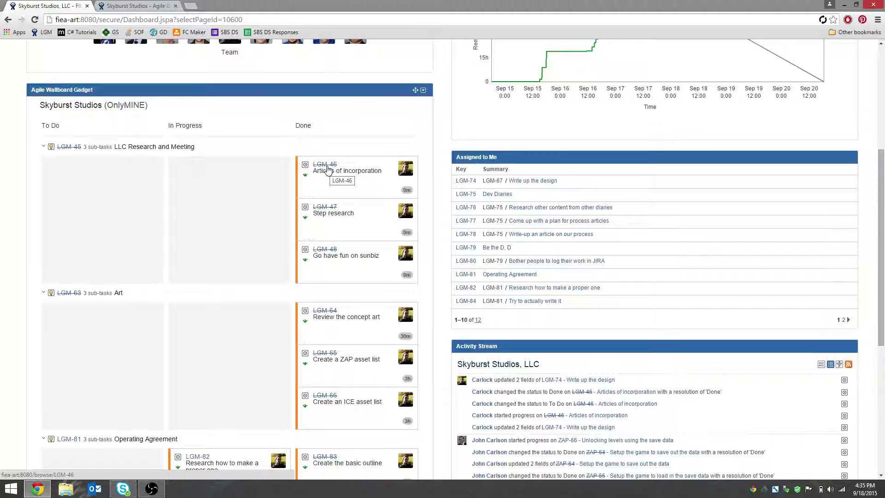
{"action": "middle_click", "coordinate": [328, 168]}
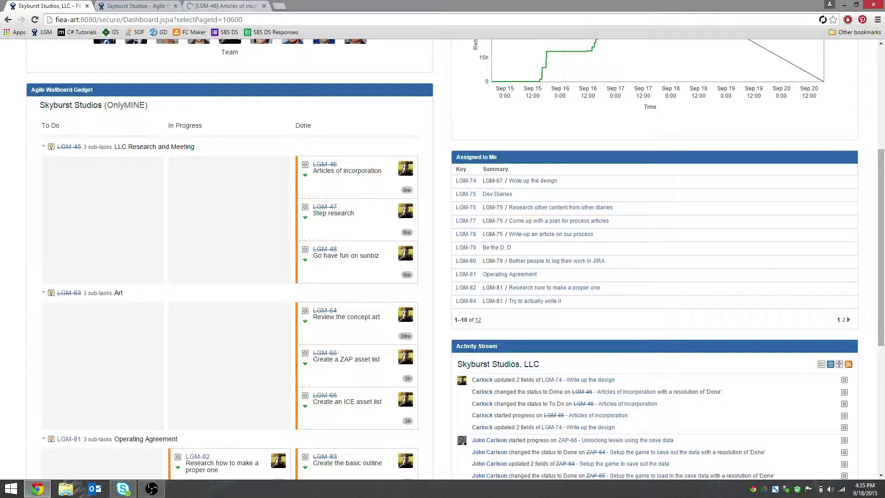
{"action": "left_click_drag", "start_coordinate": [217, 6], "coordinate": [138, 6]}
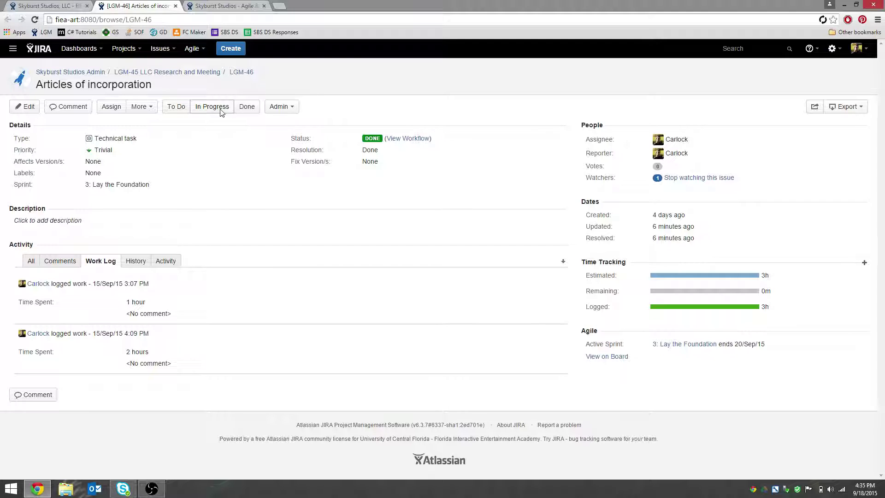
{"action": "left_click", "coordinate": [141, 107]}
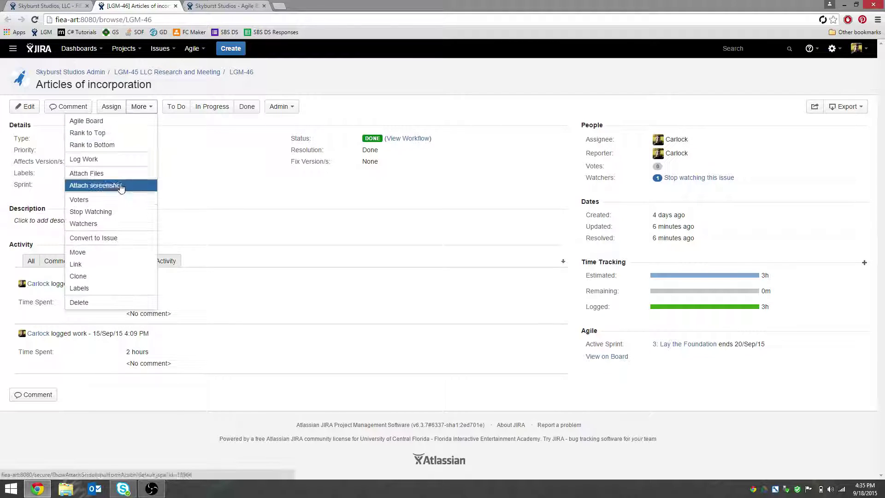
{"action": "left_click", "coordinate": [223, 158]}
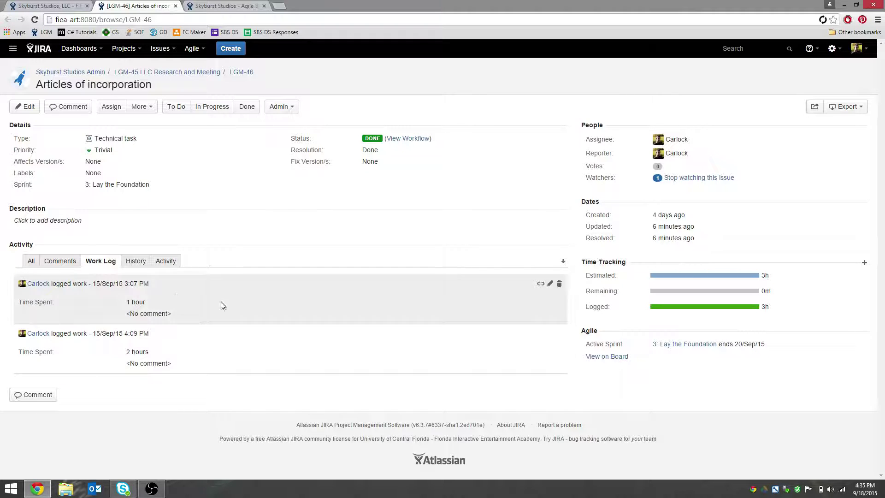
{"action": "left_click", "coordinate": [141, 261]}
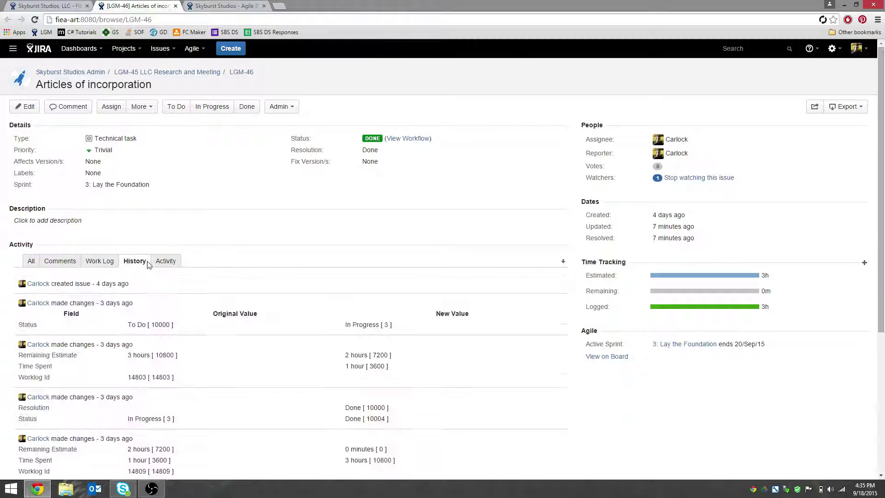
{"action": "left_click", "coordinate": [166, 261]}
{"action": "left_click", "coordinate": [99, 261]}
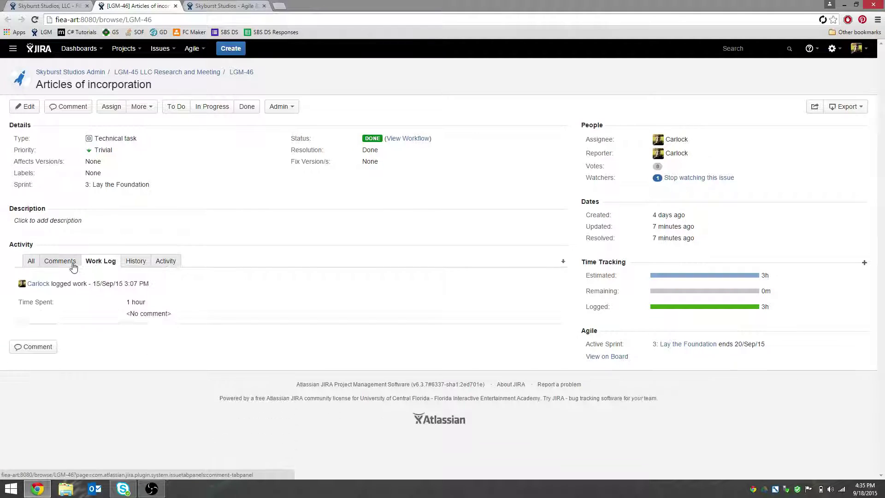
{"action": "left_click", "coordinate": [65, 261]}
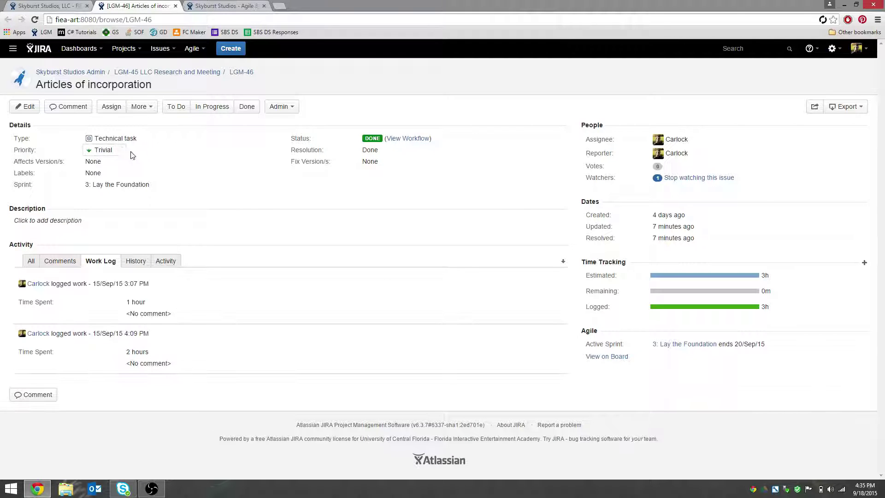
{"action": "left_click", "coordinate": [121, 156]}
{"action": "left_click", "coordinate": [258, 180]}
Return to the dashboard tab and bring the Agile Wallboard and 12-issue Assigned to Me list into view.
{"action": "left_click", "coordinate": [51, 5]}
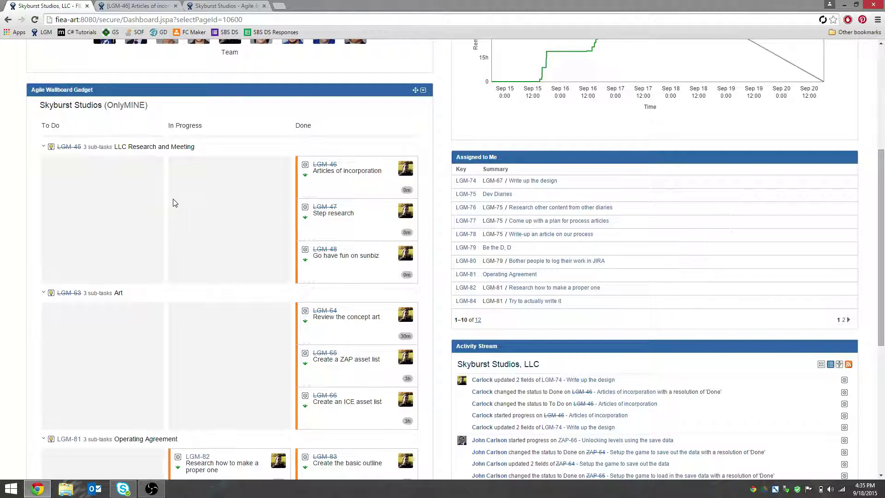
{"action": "scroll", "coordinate": [175, 201], "scroll_direction": "up", "scroll_amount": 1}
{"action": "scroll", "coordinate": [182, 199], "scroll_direction": "down", "scroll_amount": 2}
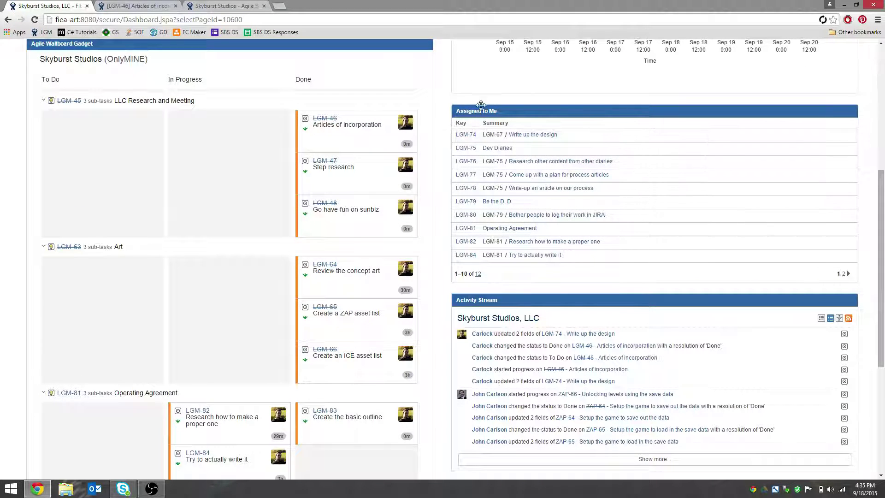
{"action": "scroll", "coordinate": [492, 98], "scroll_direction": "up", "scroll_amount": 2}
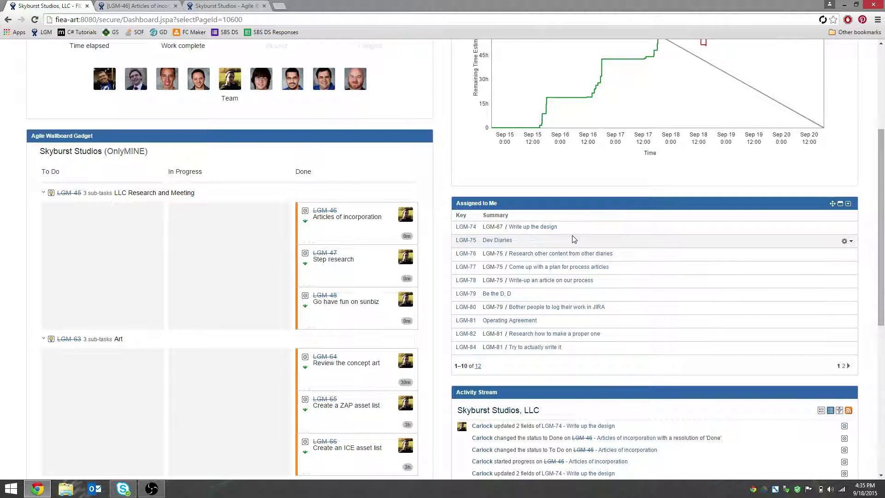
{"action": "scroll", "coordinate": [560, 252], "scroll_direction": "up", "scroll_amount": 3}
{"action": "scroll", "coordinate": [540, 272], "scroll_direction": "down", "scroll_amount": 4}
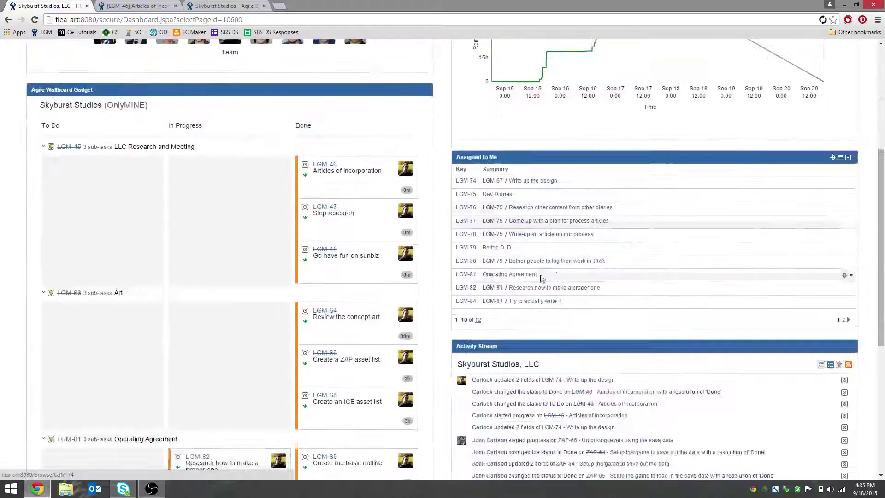
{"action": "scroll", "coordinate": [542, 278], "scroll_direction": "up", "scroll_amount": 5}
{"action": "scroll", "coordinate": [542, 289], "scroll_direction": "down", "scroll_amount": 3}
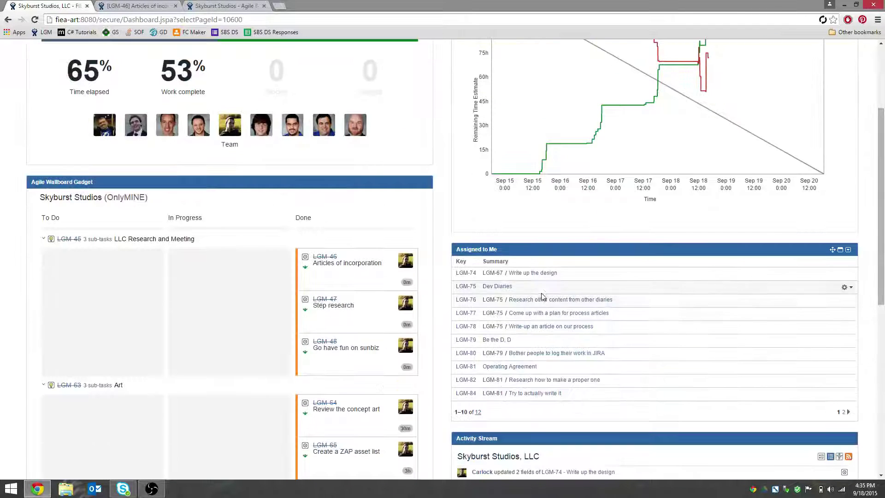
{"action": "scroll", "coordinate": [583, 243], "scroll_direction": "down", "scroll_amount": 2}
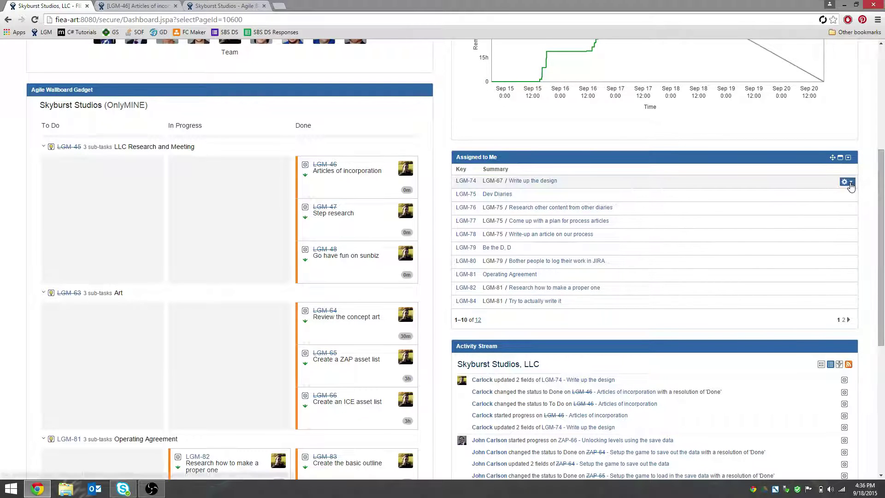
{"action": "left_click", "coordinate": [847, 182]}
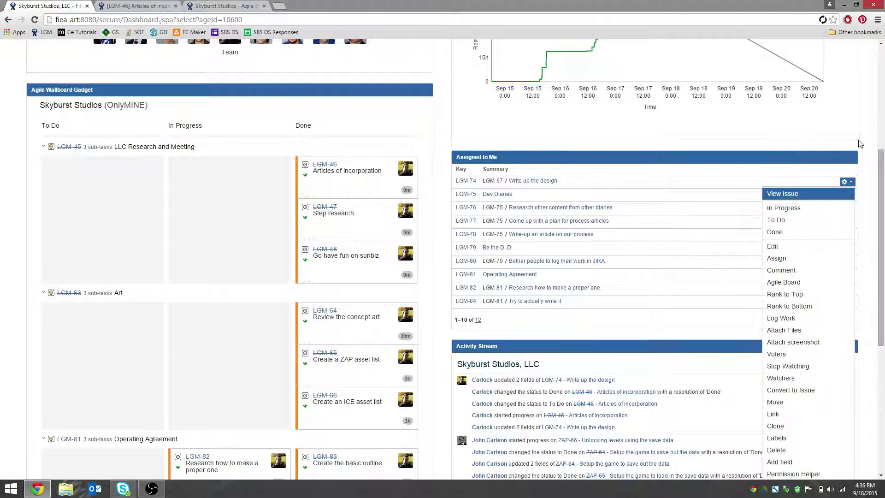
{"action": "left_click_drag", "start_coordinate": [881, 202], "coordinate": [873, 118]}
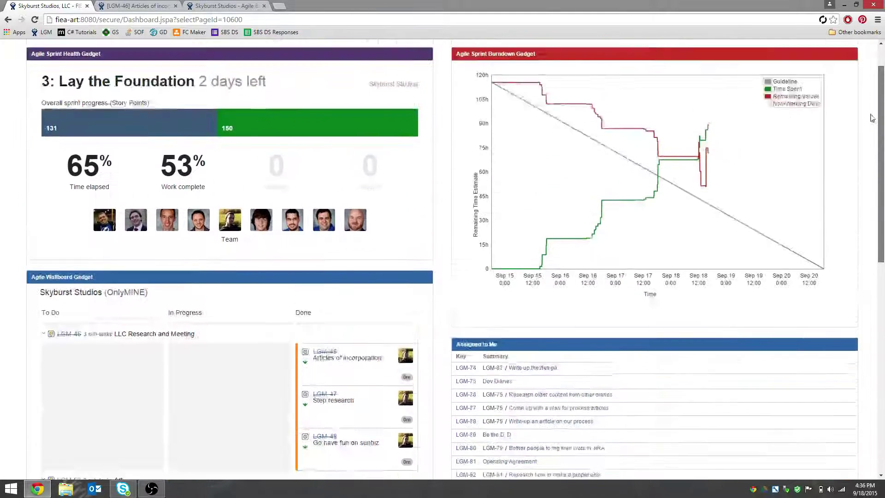
{"action": "scroll", "coordinate": [725, 236], "scroll_direction": "down", "scroll_amount": 3}
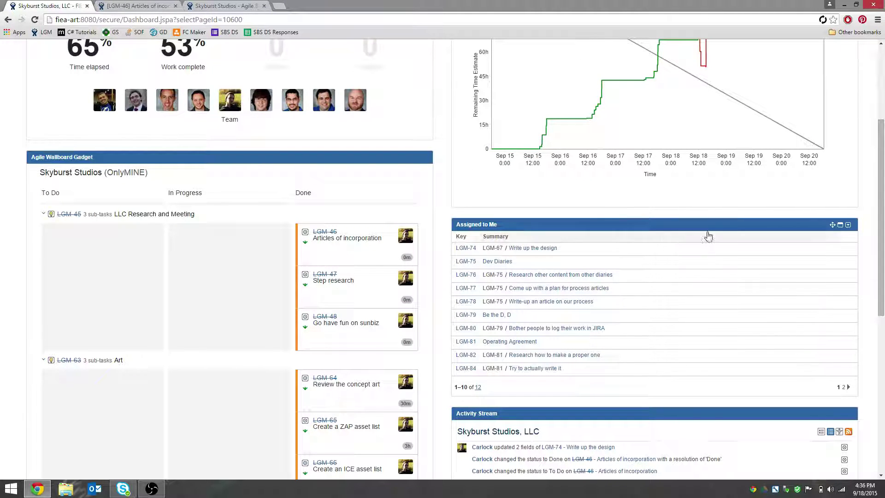
{"action": "scroll", "coordinate": [594, 304], "scroll_direction": "down", "scroll_amount": 2}
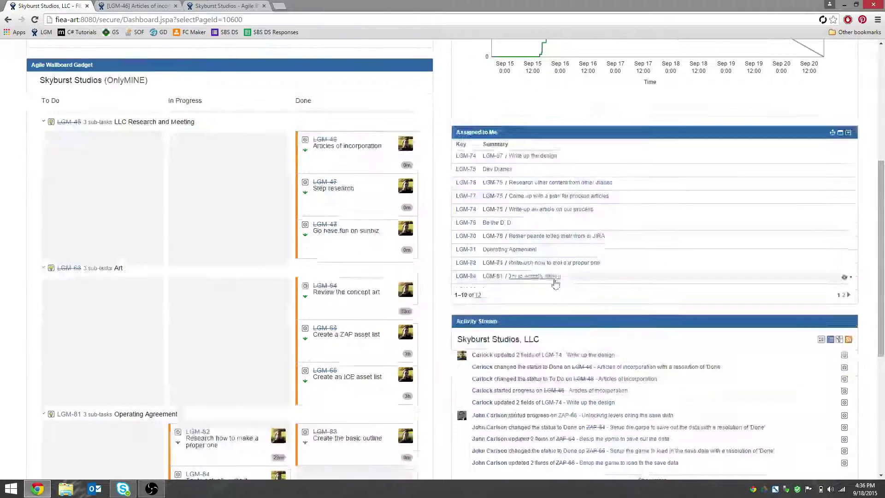
{"action": "scroll", "coordinate": [576, 295], "scroll_direction": "up", "scroll_amount": 2}
{"action": "scroll", "coordinate": [569, 308], "scroll_direction": "down", "scroll_amount": 1}
{"action": "scroll", "coordinate": [569, 309], "scroll_direction": "down", "scroll_amount": 1}
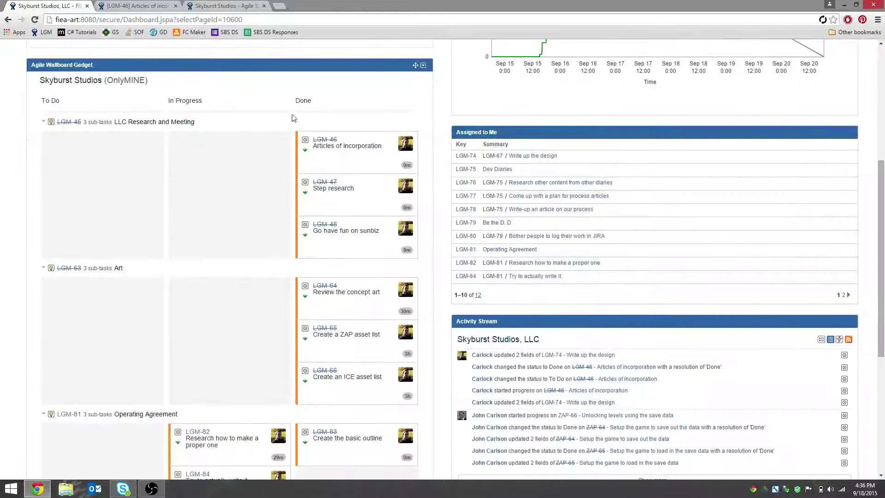
{"action": "scroll", "coordinate": [249, 180], "scroll_direction": "down", "scroll_amount": 3}
{"action": "scroll", "coordinate": [213, 134], "scroll_direction": "down", "scroll_amount": 3}
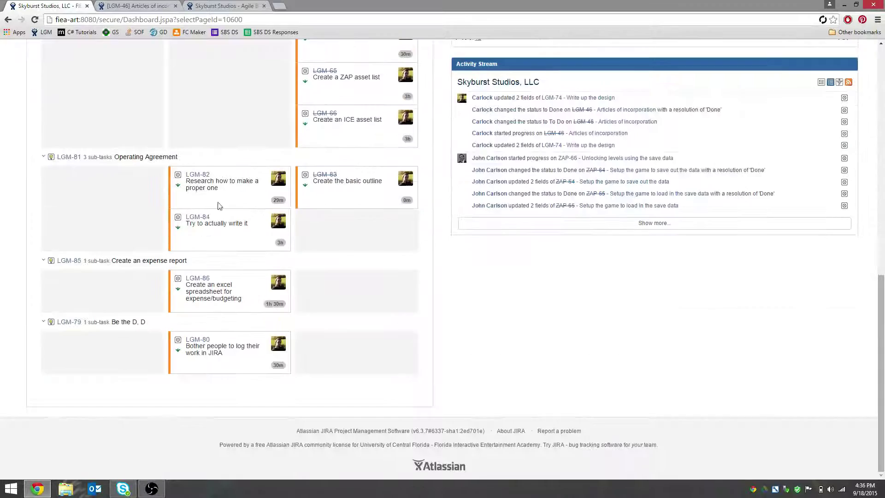
{"action": "scroll", "coordinate": [375, 278], "scroll_direction": "up", "scroll_amount": 6}
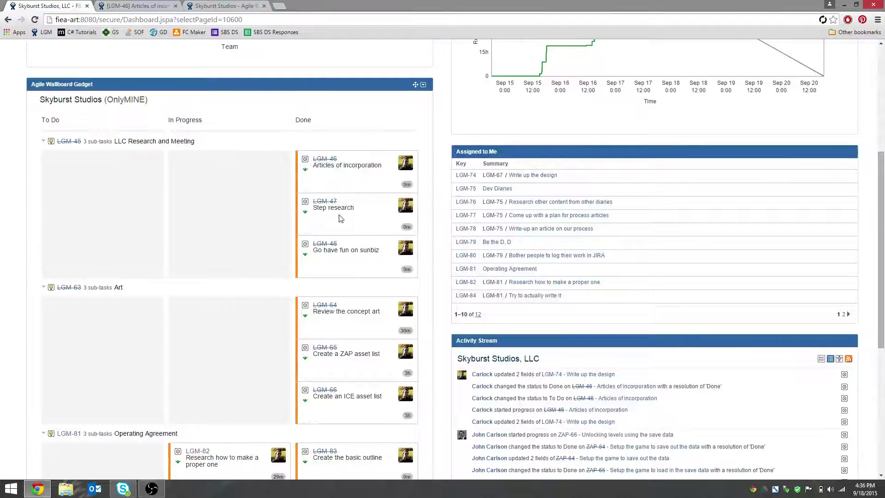
{"action": "scroll", "coordinate": [355, 286], "scroll_direction": "up", "scroll_amount": 5}
{"action": "scroll", "coordinate": [347, 289], "scroll_direction": "down", "scroll_amount": 5}
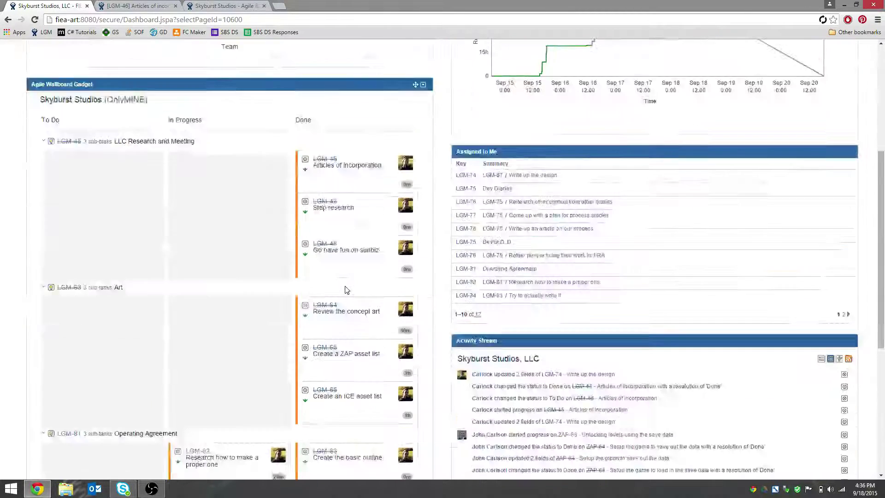
{"action": "scroll", "coordinate": [344, 293], "scroll_direction": "up", "scroll_amount": 5}
{"action": "left_click_drag", "start_coordinate": [879, 127], "coordinate": [788, 231]}
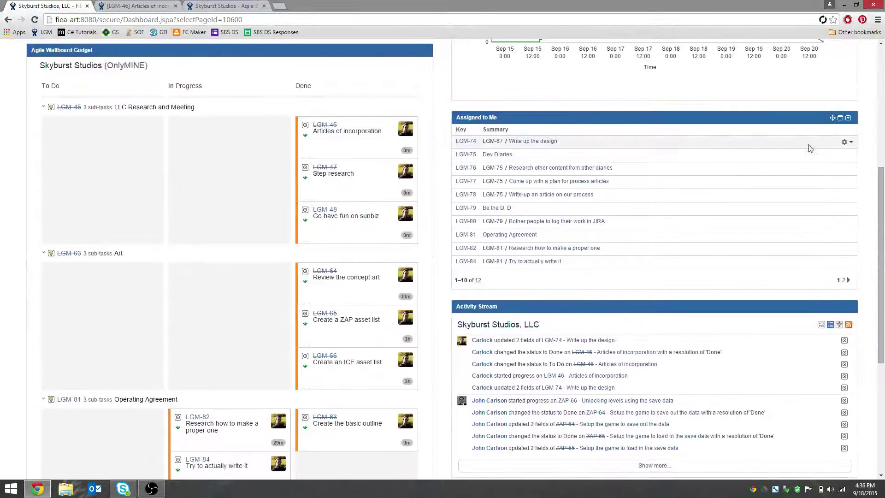
{"action": "left_click", "coordinate": [851, 145]}
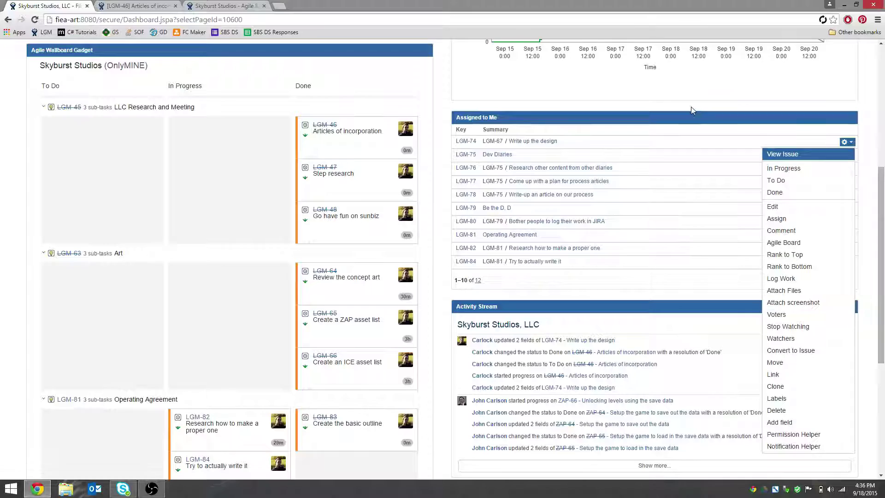
{"action": "left_click", "coordinate": [868, 112]}
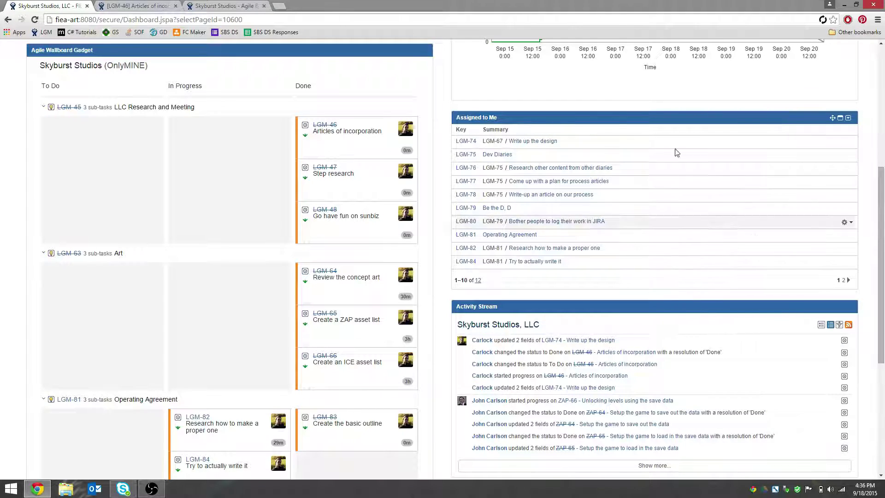
Scroll down to the Activity Stream, then back up to the sprint health and burndown gadgets.
{"action": "scroll", "coordinate": [696, 224], "scroll_direction": "down", "scroll_amount": 2}
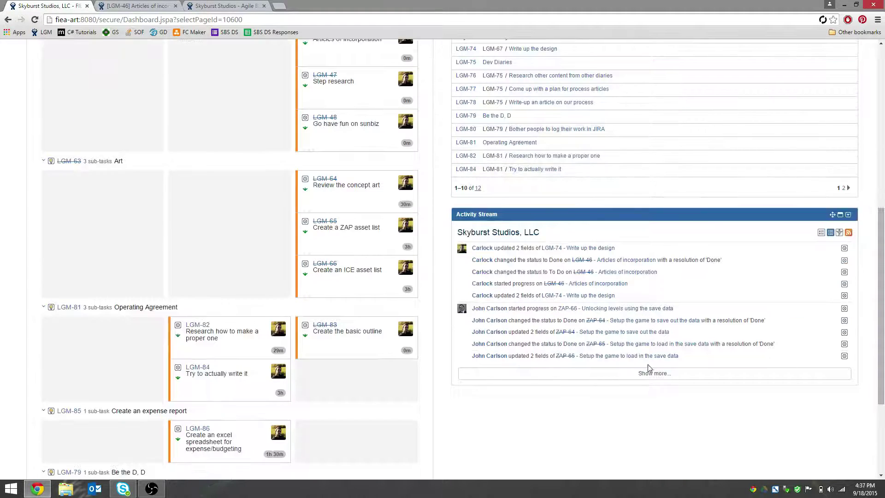
{"action": "scroll", "coordinate": [650, 364], "scroll_direction": "down", "scroll_amount": 3}
{"action": "scroll", "coordinate": [656, 357], "scroll_direction": "up", "scroll_amount": 10}
{"action": "scroll", "coordinate": [669, 328], "scroll_direction": "down", "scroll_amount": 7}
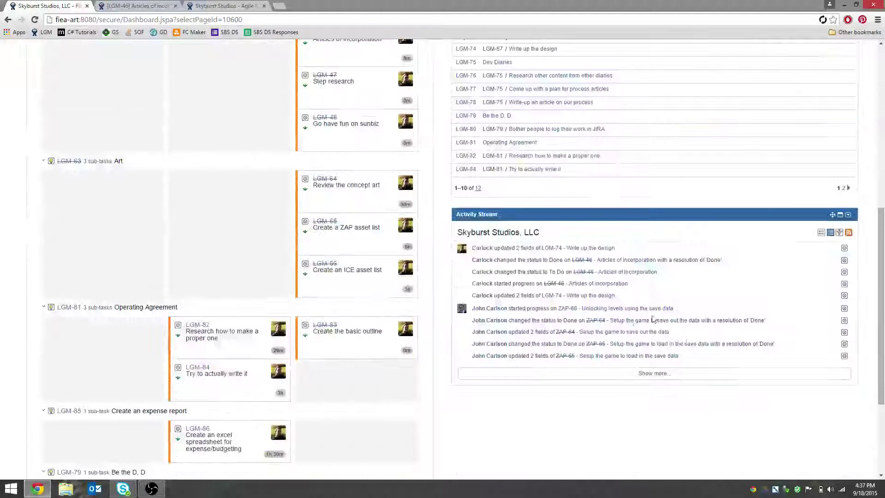
{"action": "scroll", "coordinate": [653, 319], "scroll_direction": "down", "scroll_amount": 1}
{"action": "scroll", "coordinate": [709, 339], "scroll_direction": "up", "scroll_amount": 1}
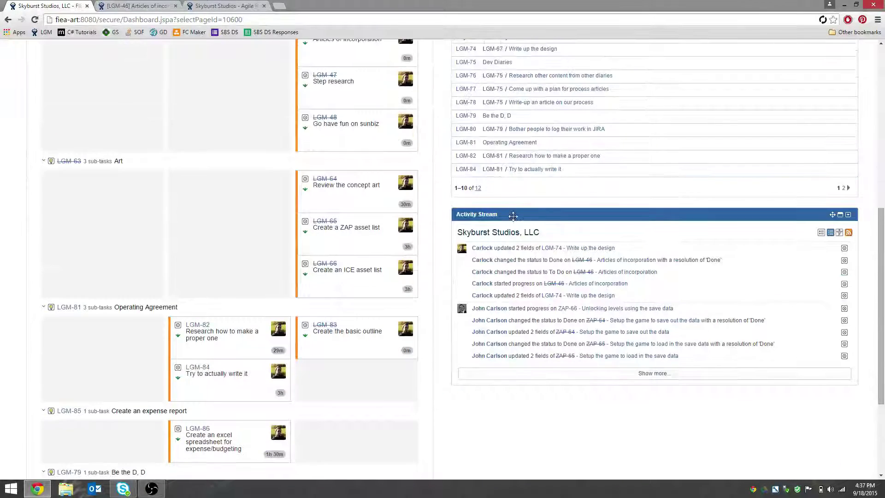
{"action": "scroll", "coordinate": [644, 286], "scroll_direction": "up", "scroll_amount": 8}
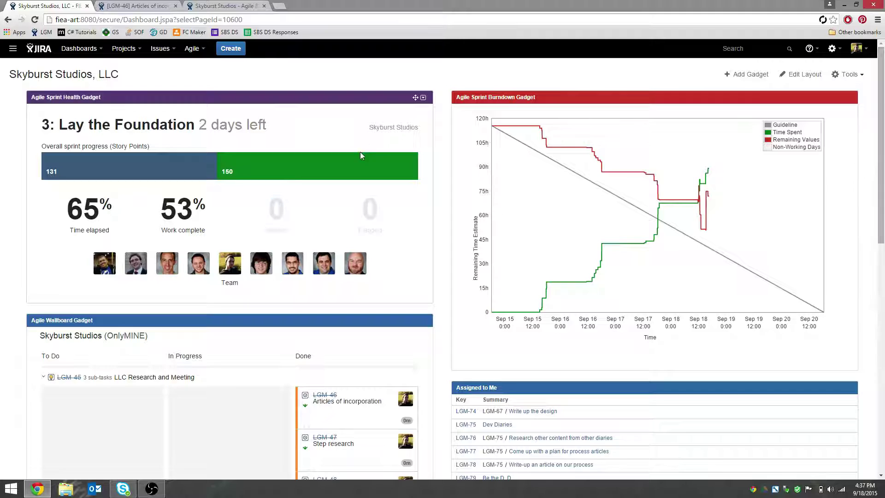
Check the Dashboards list and the recent agile boards list without opening a board.
{"action": "scroll", "coordinate": [361, 182], "scroll_direction": "down", "scroll_amount": 2}
{"action": "scroll", "coordinate": [361, 182], "scroll_direction": "up", "scroll_amount": 2}
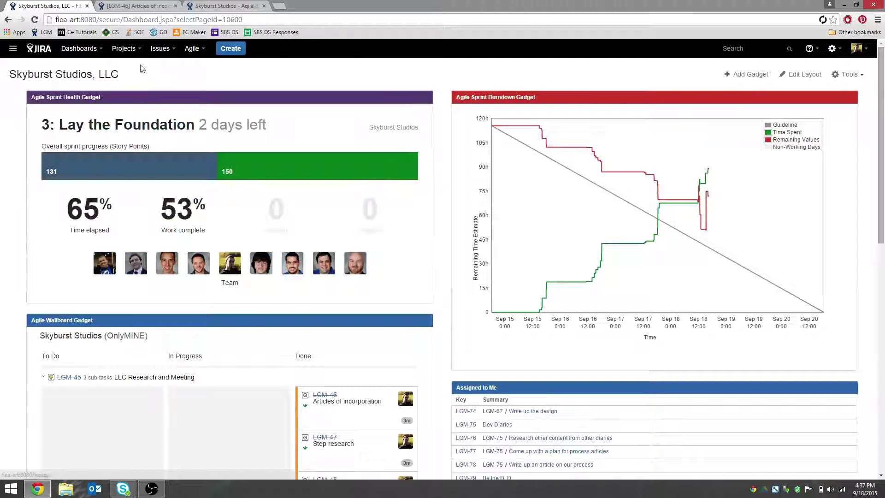
{"action": "left_click", "coordinate": [98, 49]}
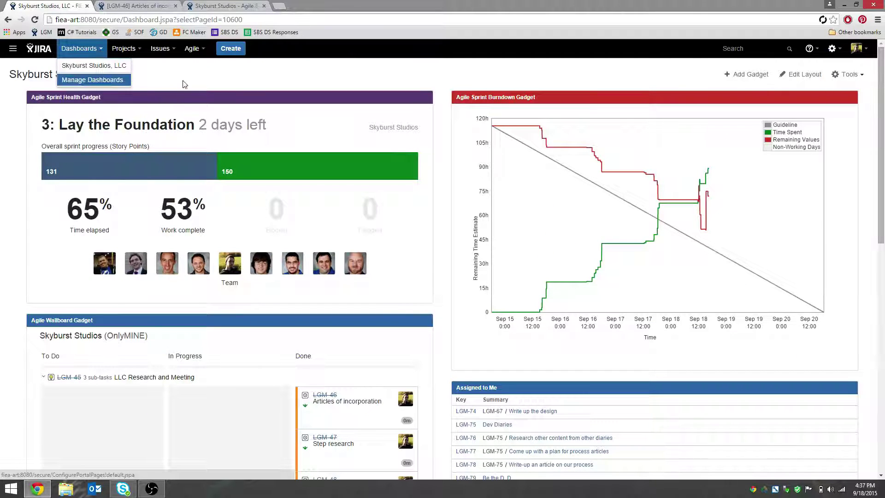
{"action": "left_click", "coordinate": [191, 49]}
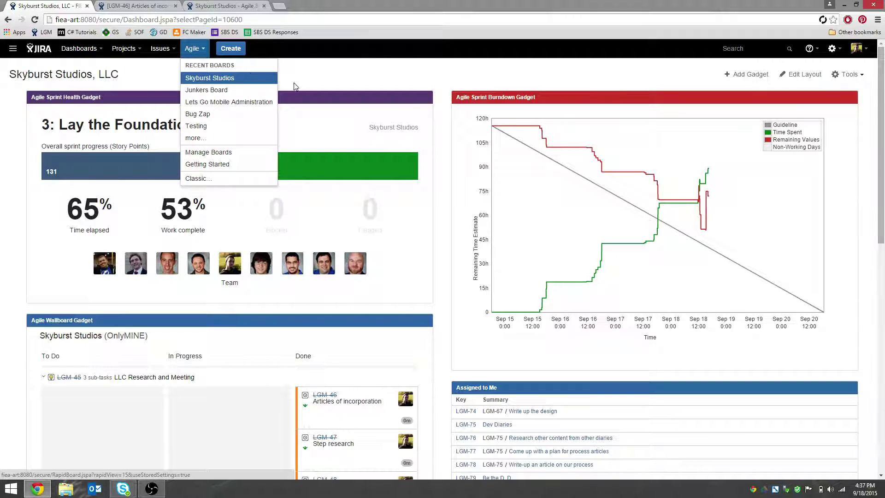
{"action": "left_click", "coordinate": [335, 81]}
{"action": "left_click", "coordinate": [192, 49]}
{"action": "left_click", "coordinate": [324, 84]}
Bring the wallboard with the three Done LGM-63 Art sub-tasks back into view.
{"action": "scroll", "coordinate": [282, 177], "scroll_direction": "down", "scroll_amount": 2}
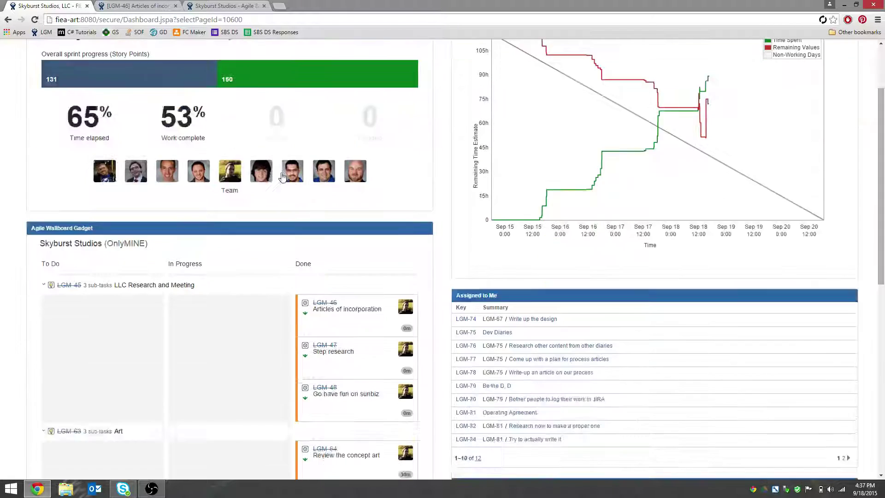
{"action": "scroll", "coordinate": [283, 176], "scroll_direction": "down", "scroll_amount": 4}
{"action": "scroll", "coordinate": [293, 171], "scroll_direction": "up", "scroll_amount": 1}
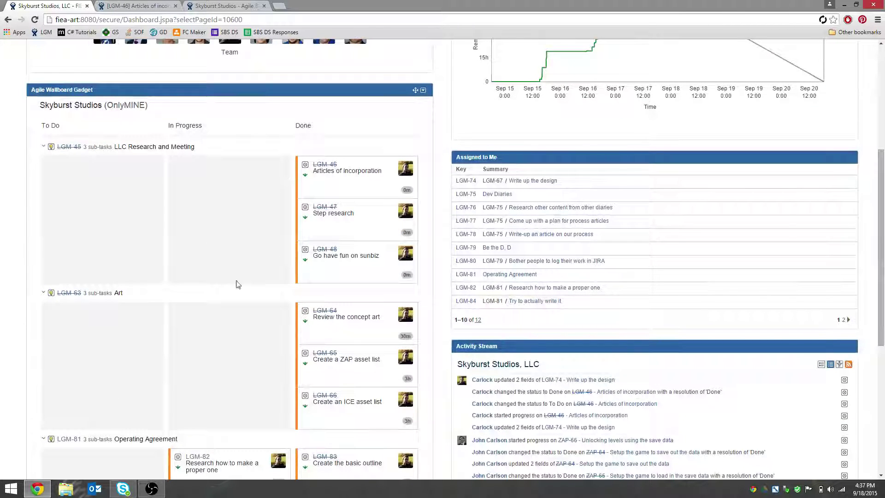